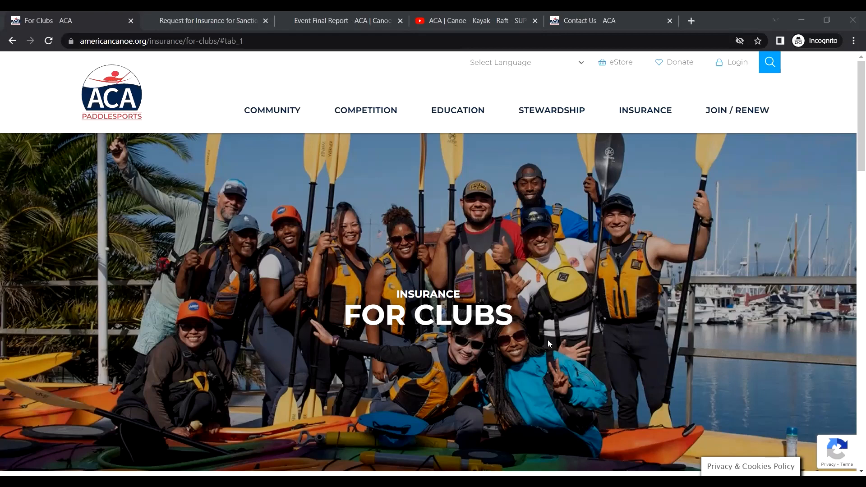
- Show the PAC forms and resources under Important Information on the For Clubs page
mouse_move(639, 118)
scroll(721, 280, "down", 9)
scroll(770, 281, "down", 8)
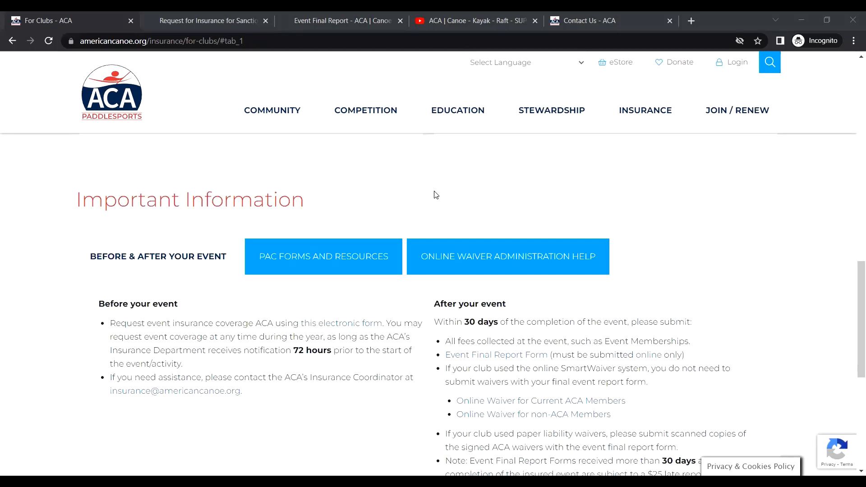
left_click(334, 258)
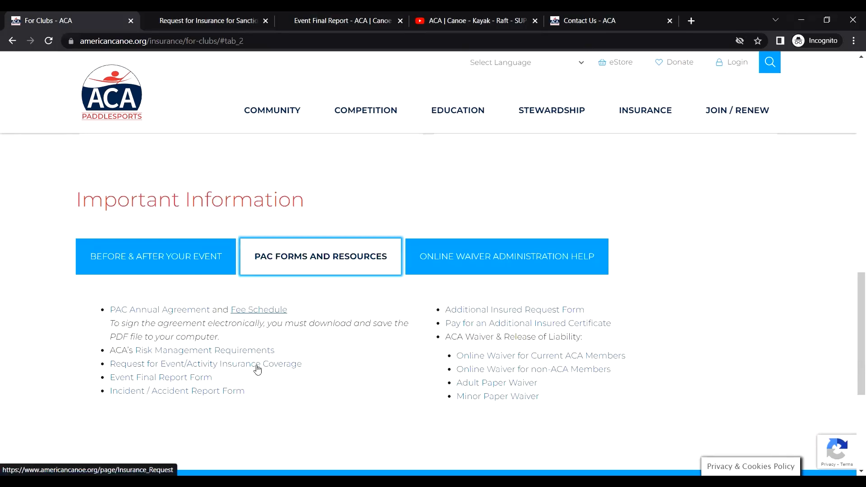
- Switch to the Insurance Request Form and review its organization, event organizer and event information fields
left_click(214, 15)
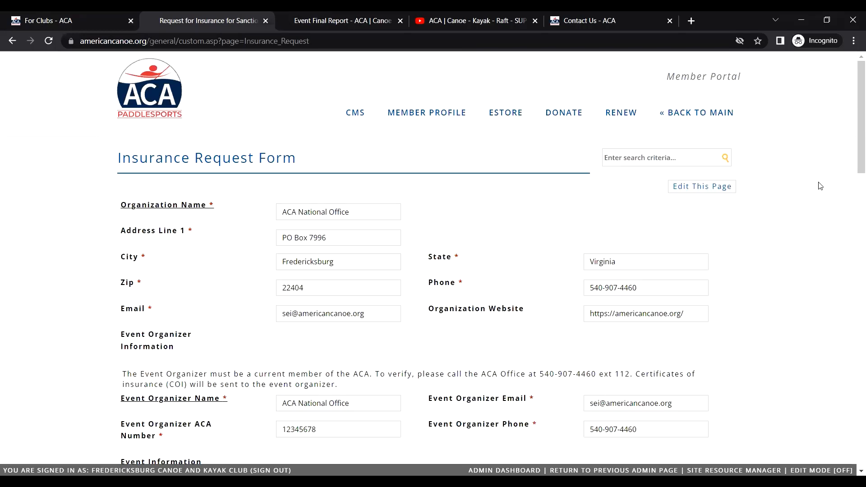
scroll(807, 182, "down", 5)
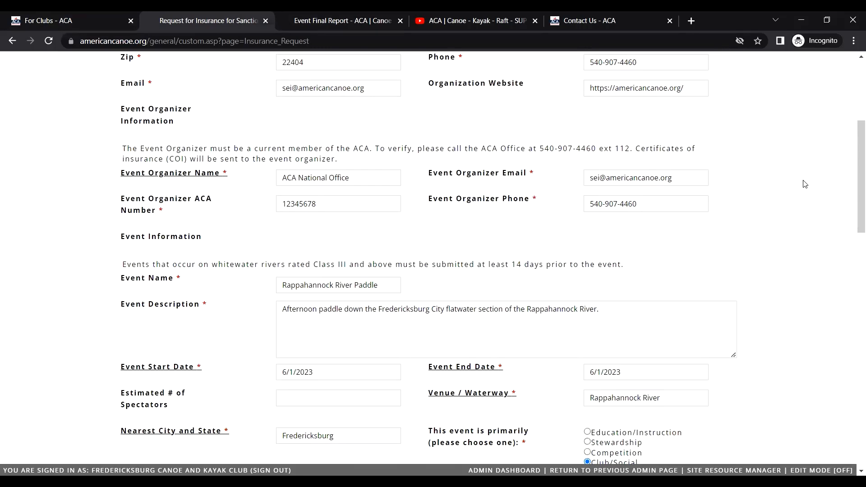
scroll(805, 184, "down", 1)
scroll(804, 184, "down", 2)
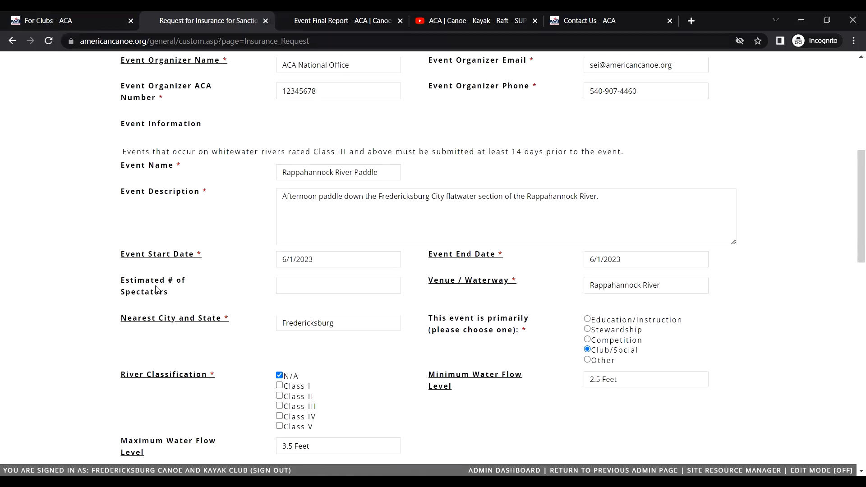
mouse_move(501, 287)
scroll(777, 281, "down", 1)
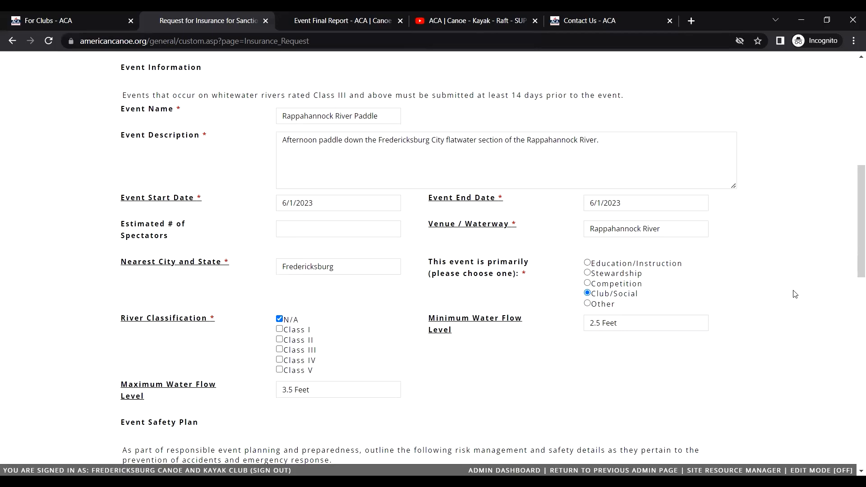
scroll(794, 294, "down", 1)
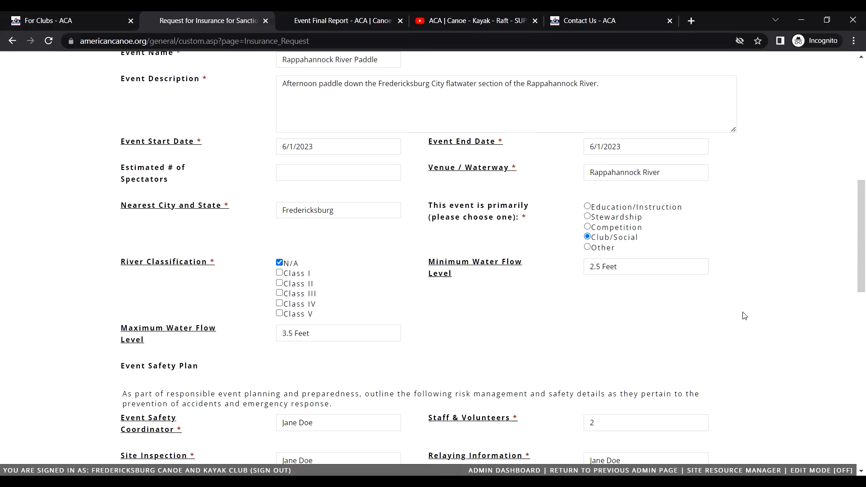
- Examine the request form's event safety plan, additional insured certificates, SmartWaiver link, calendar posting and signature fields through to its end
scroll(744, 311, "down", 5)
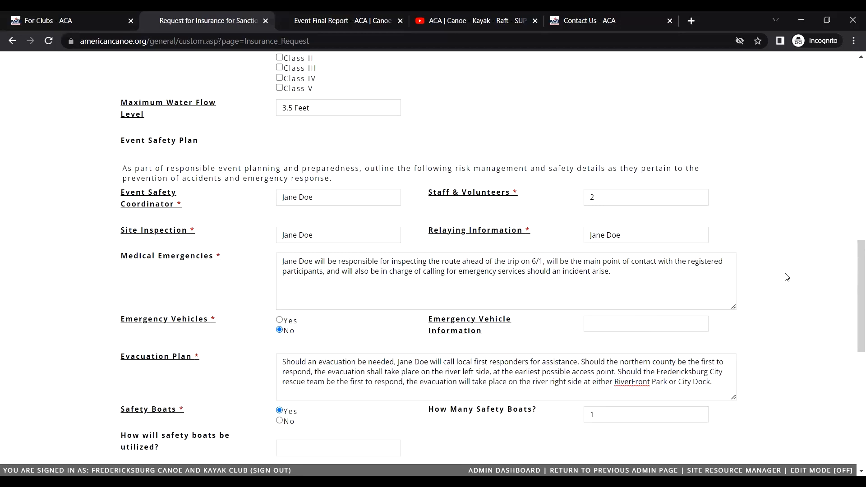
scroll(787, 277, "down", 2)
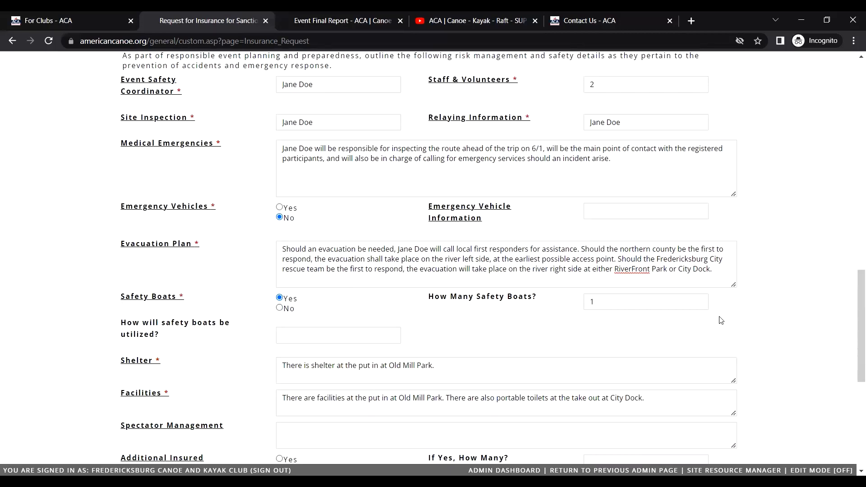
scroll(763, 313, "down", 1)
scroll(763, 313, "down", 2)
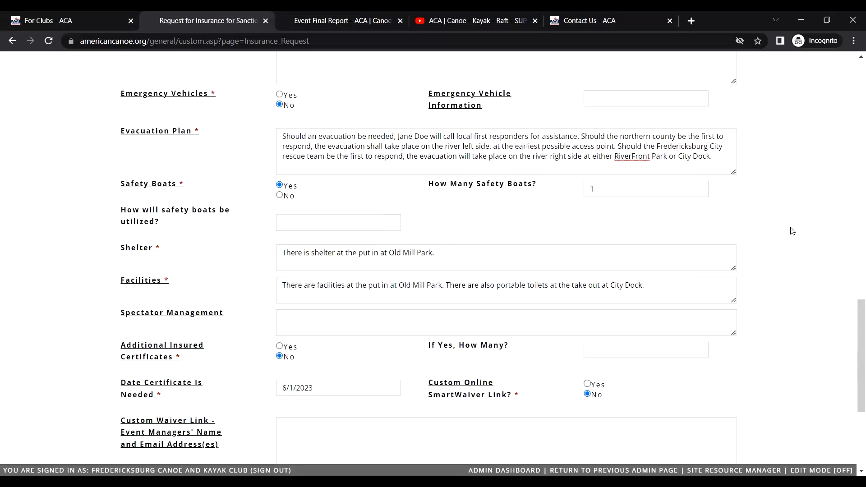
scroll(796, 230, "down", 1)
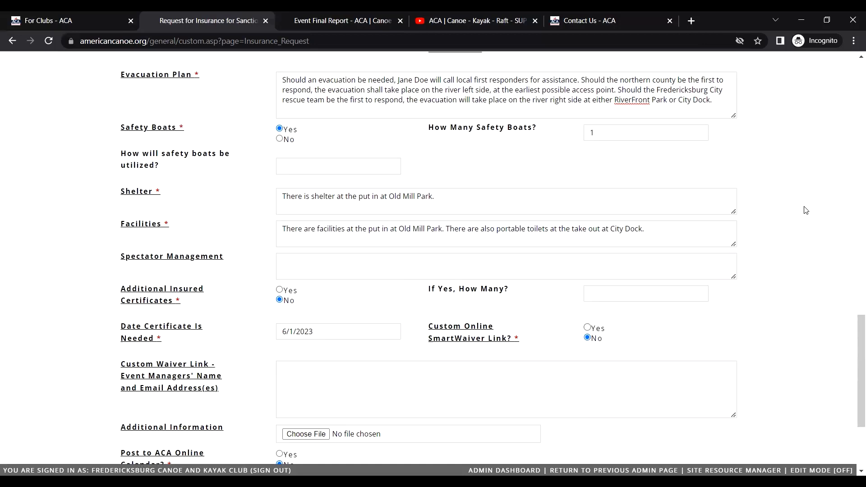
scroll(805, 211, "down", 1)
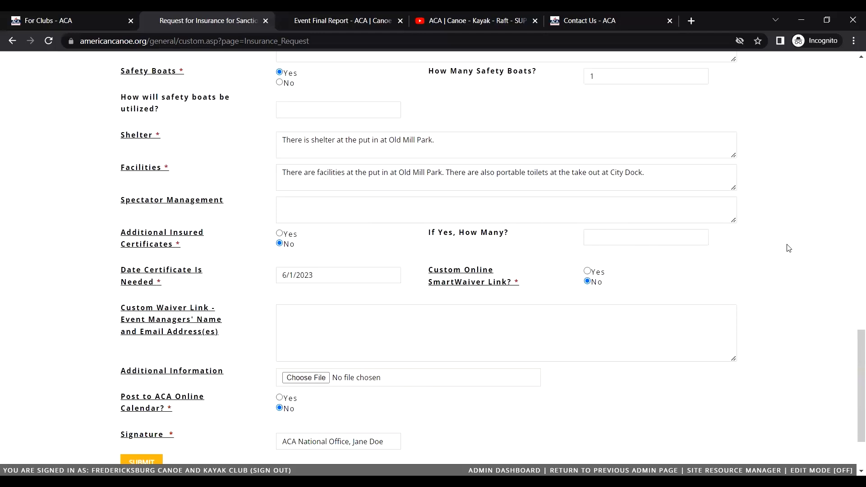
scroll(787, 243, "down", 2)
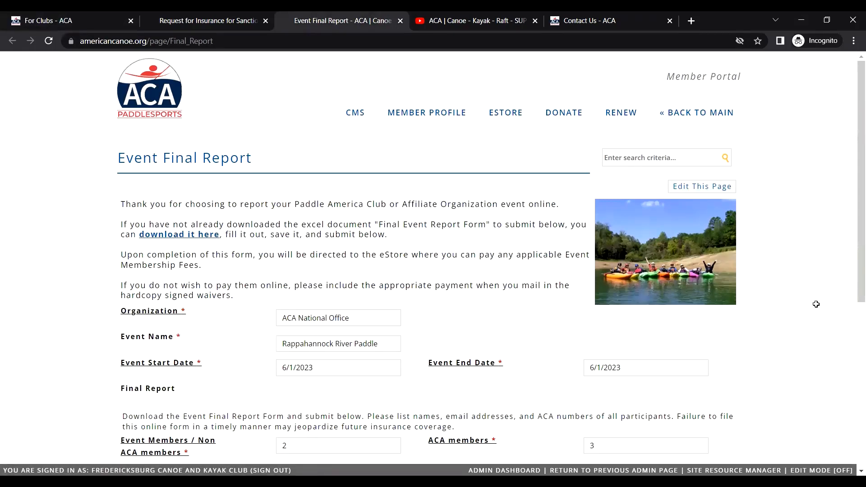
- Switch to the 2023_PAC_Event_Final_ReportForm workbook in Excel and clear the ACA membership number cells A12:A13 for the two non-ACA members
key("alt+Tab")
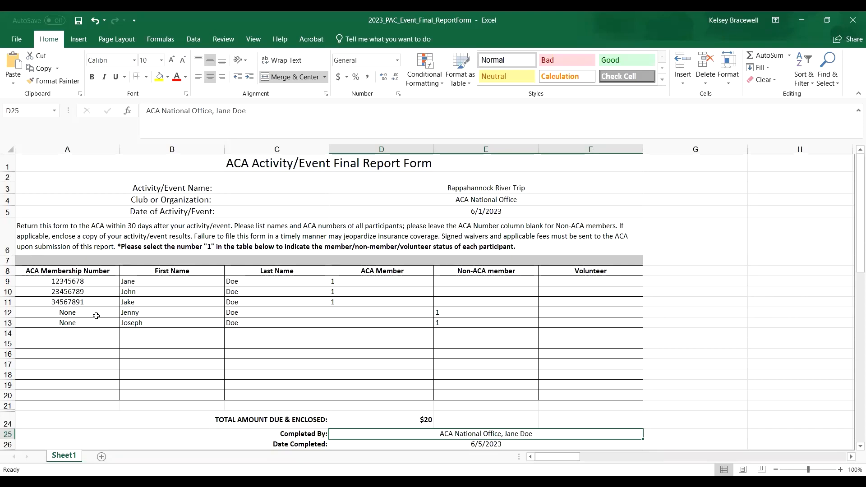
left_click_drag(98, 314, 101, 322)
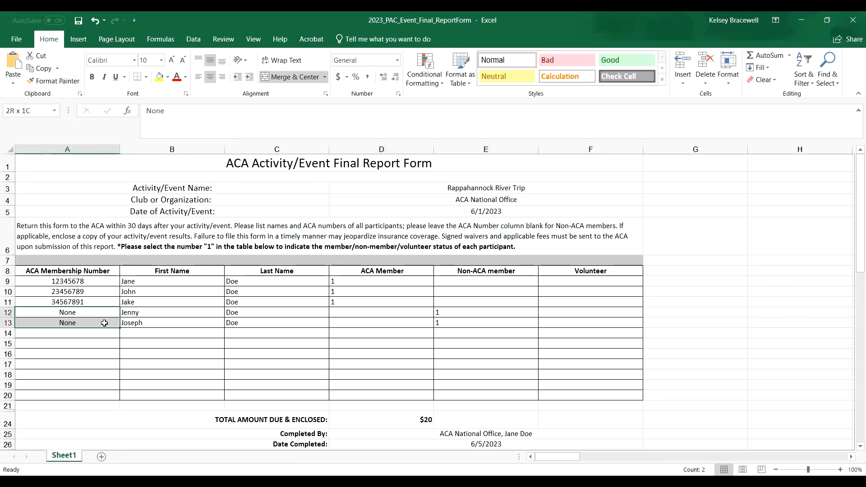
key("Delete")
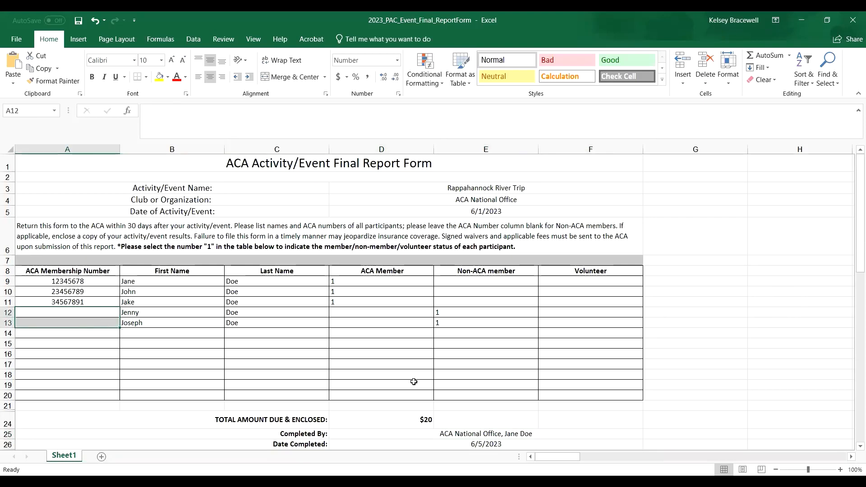
left_click(708, 312)
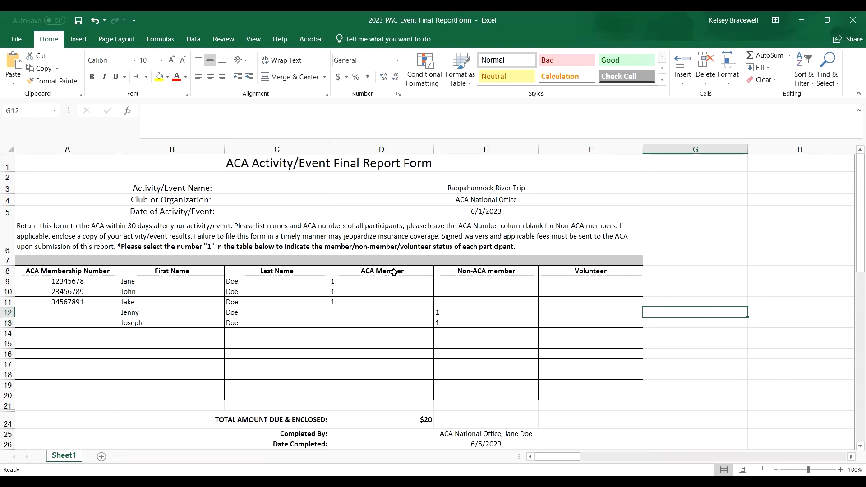
- Inspect the total amount due formula and the Completed By and Date Completed entries below the participant table
scroll(462, 255, "down", 2)
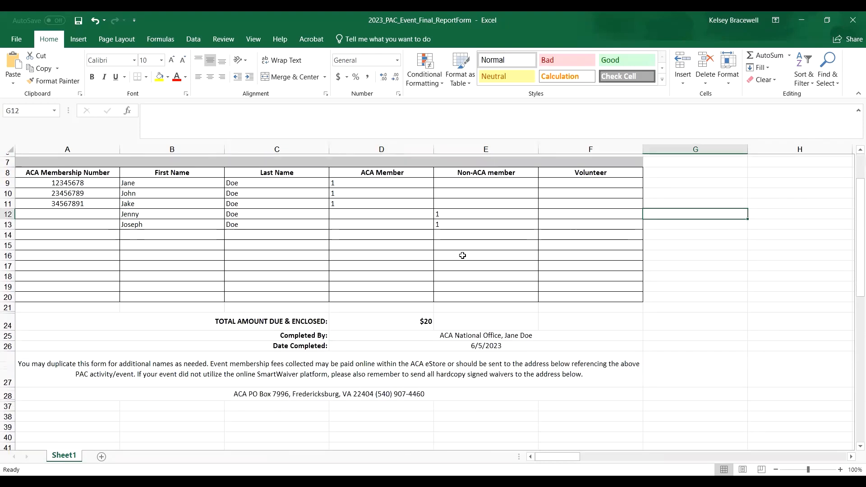
left_click(366, 320)
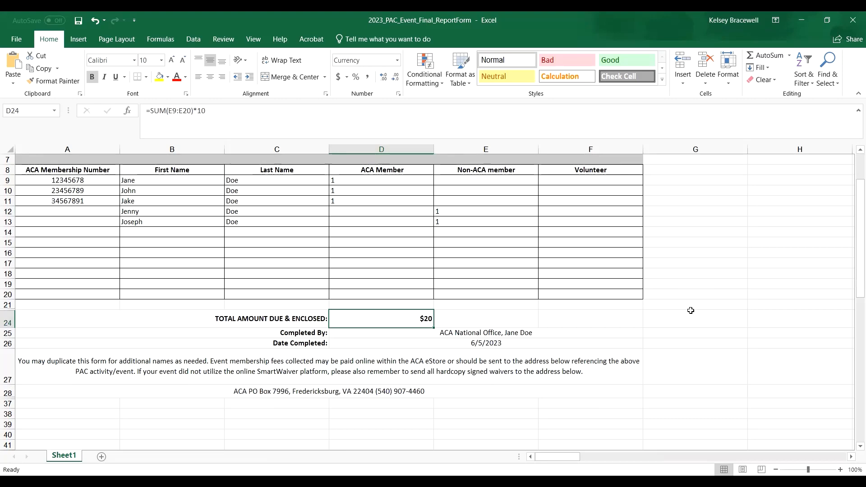
left_click(577, 332)
left_click(548, 344)
scroll(552, 341, "up", 2)
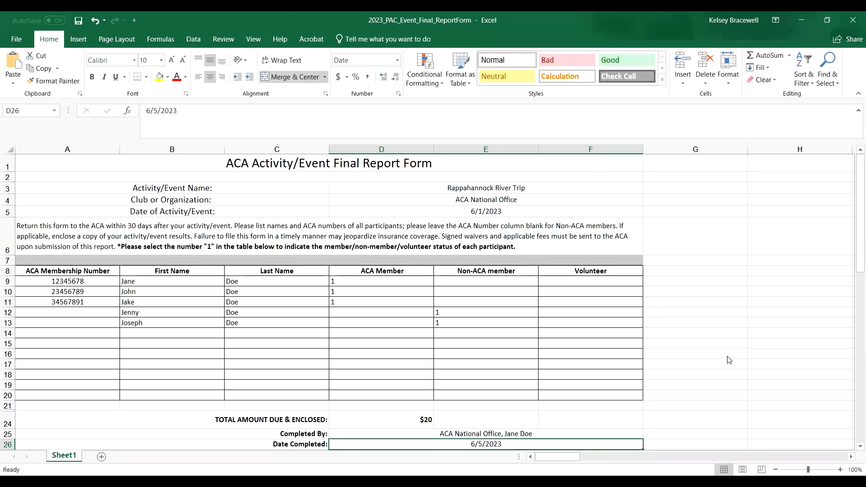
- Return to the online Event Final Report in the browser and review its member counts, payment type options, waiver submission method and file uploads
key("alt+Tab")
scroll(787, 296, "down", 3)
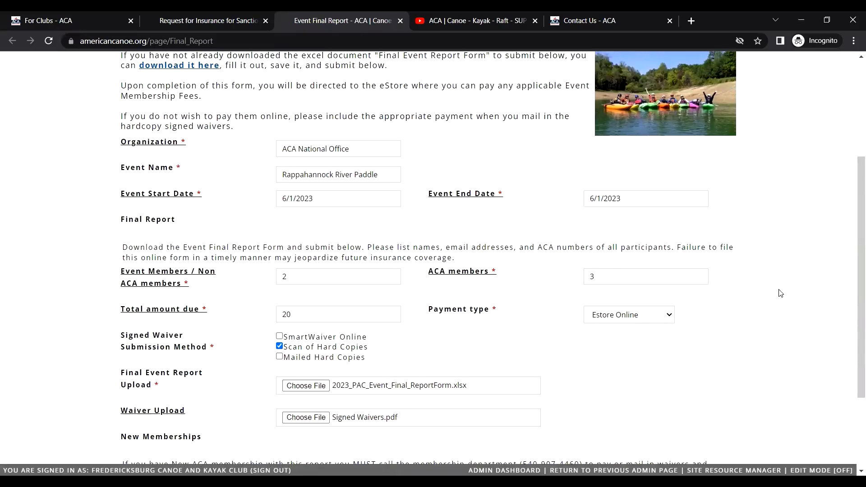
mouse_move(474, 276)
left_click(643, 322)
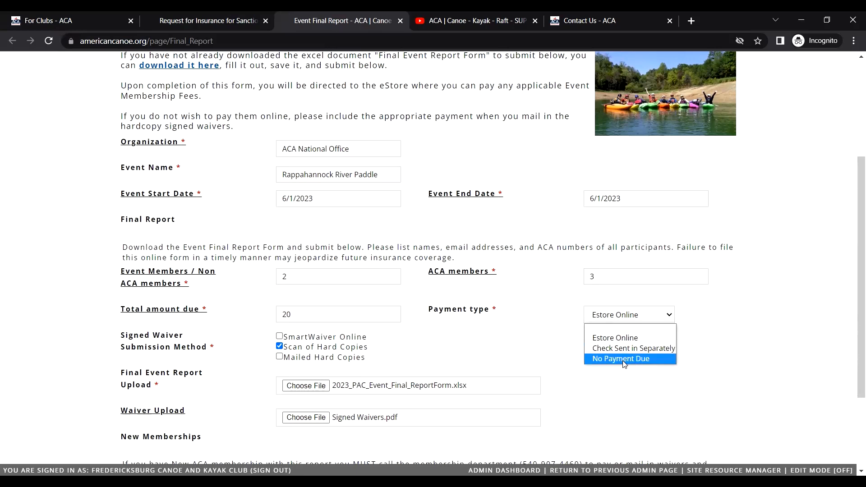
left_click(704, 343)
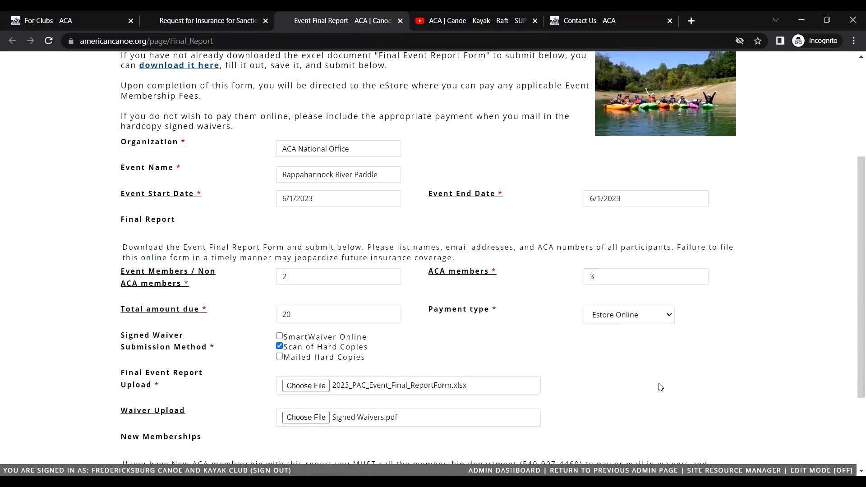
scroll(665, 345, "down", 3)
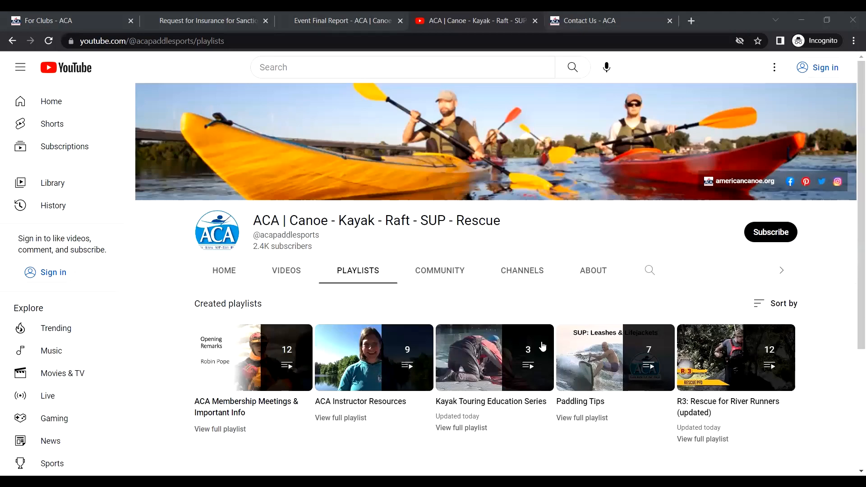
- Switch to the ACA Contact Us page and show where it is listed under Community
left_click(609, 12)
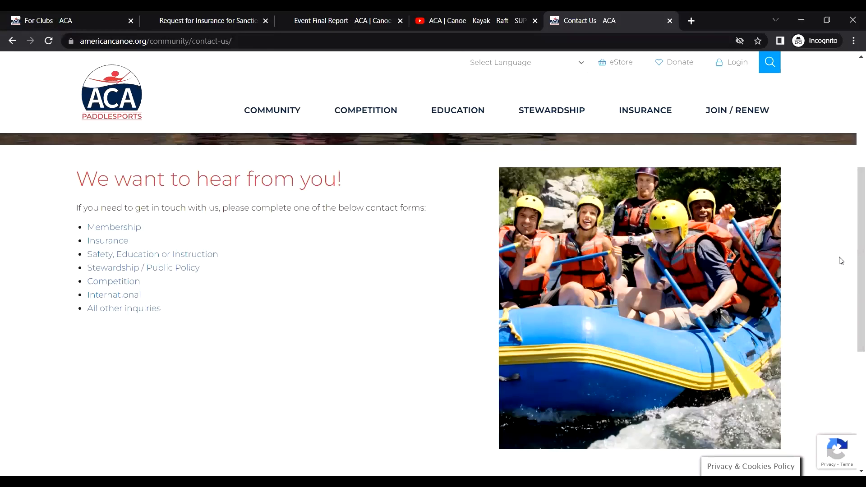
mouse_move(286, 120)
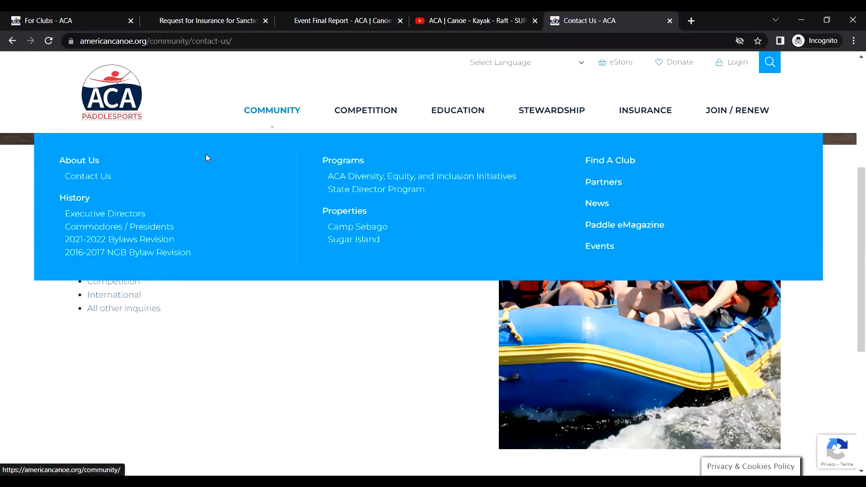